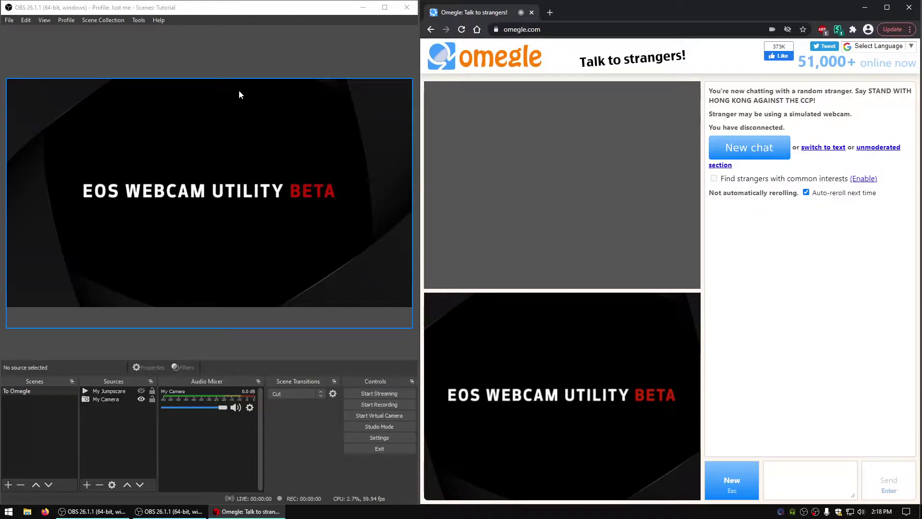
- Check the To Omegle scene's filters and test toggling the My Jumpscare source on and off
left_click(24, 418)
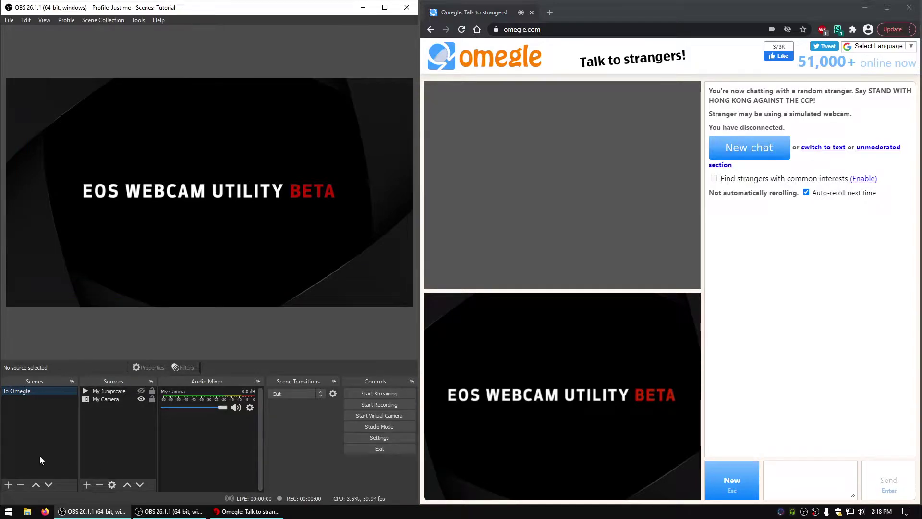
right_click(35, 391)
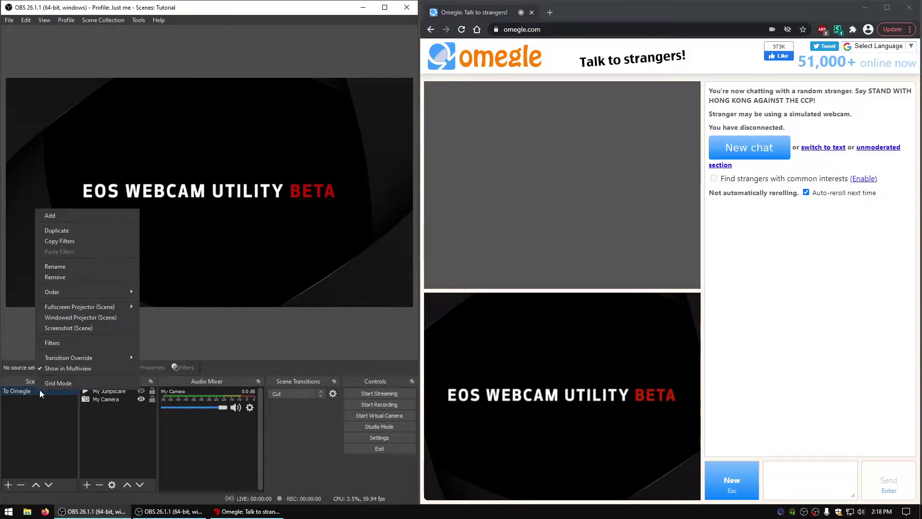
left_click(72, 343)
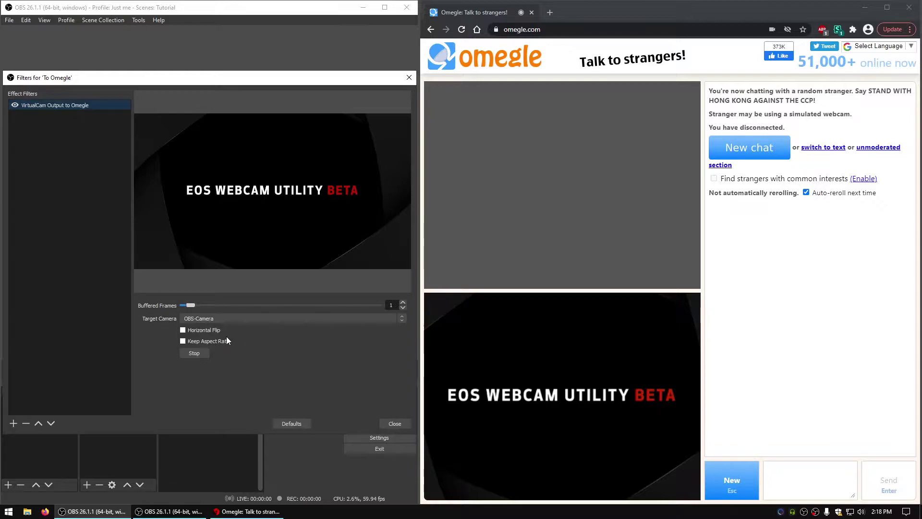
left_click(394, 423)
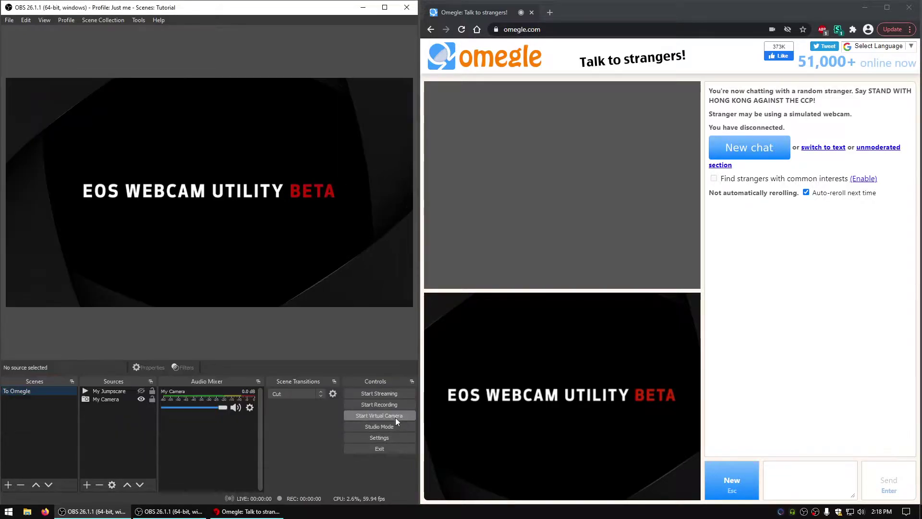
left_click(123, 400)
left_click(125, 390)
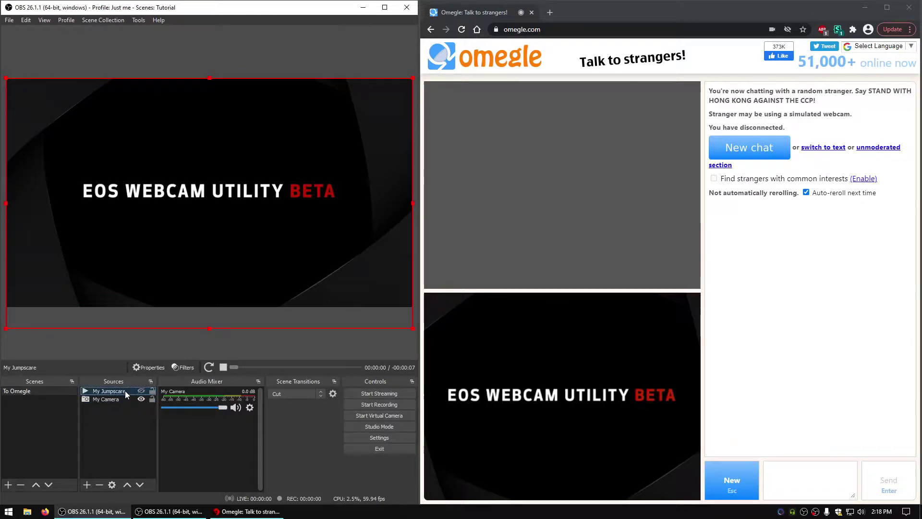
left_click(140, 391)
left_click(141, 390)
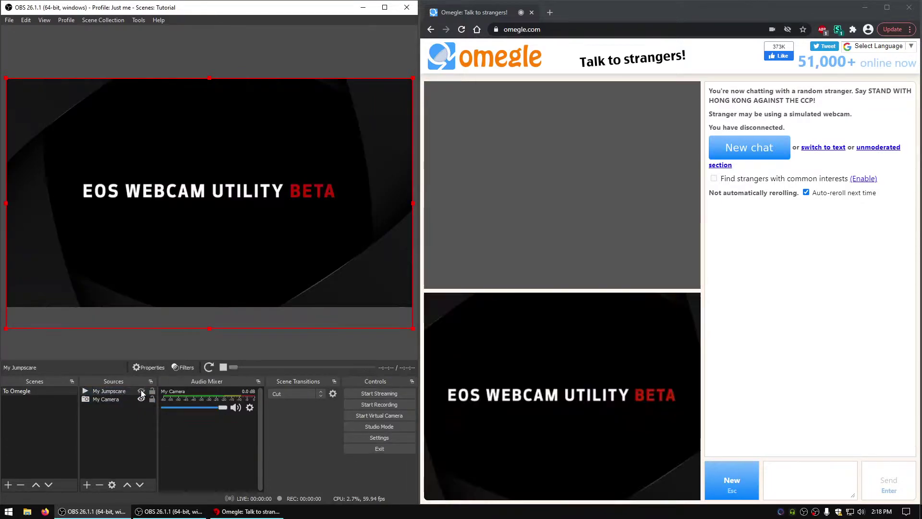
- Create a new scene named 'What I Record'
left_click(8, 484)
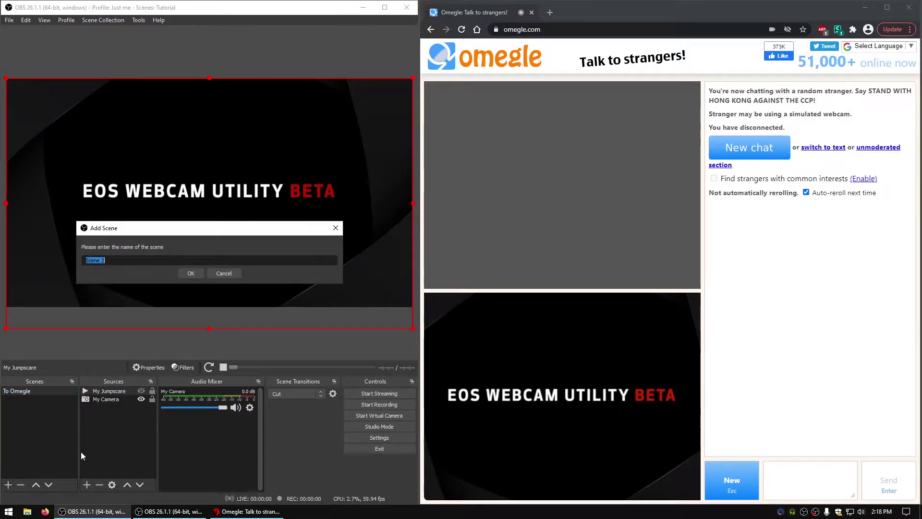
type("What I Record")
key("Return")
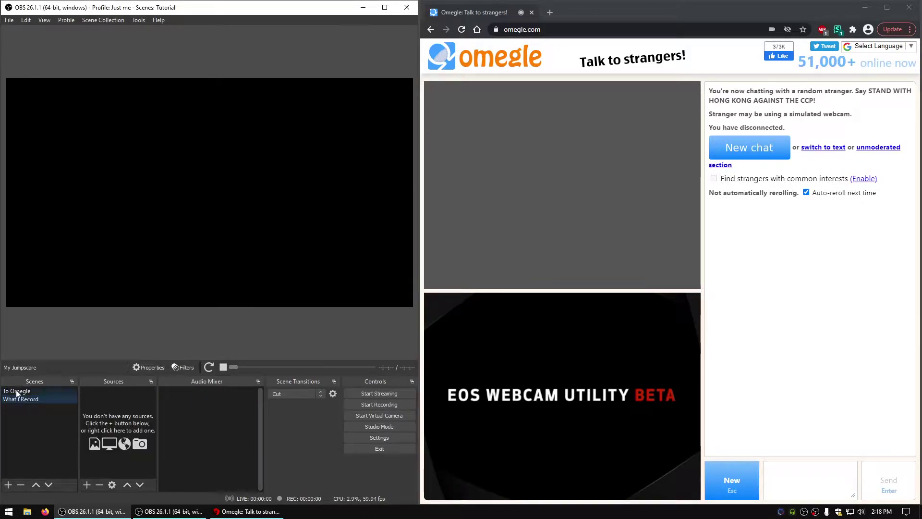
- Add the existing To Omegle scene as a Scene source
left_click(87, 483)
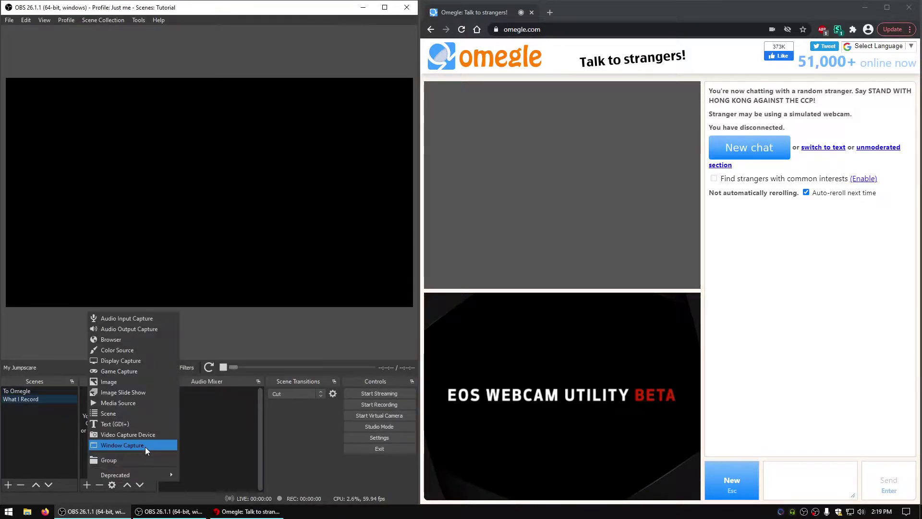
left_click(79, 409)
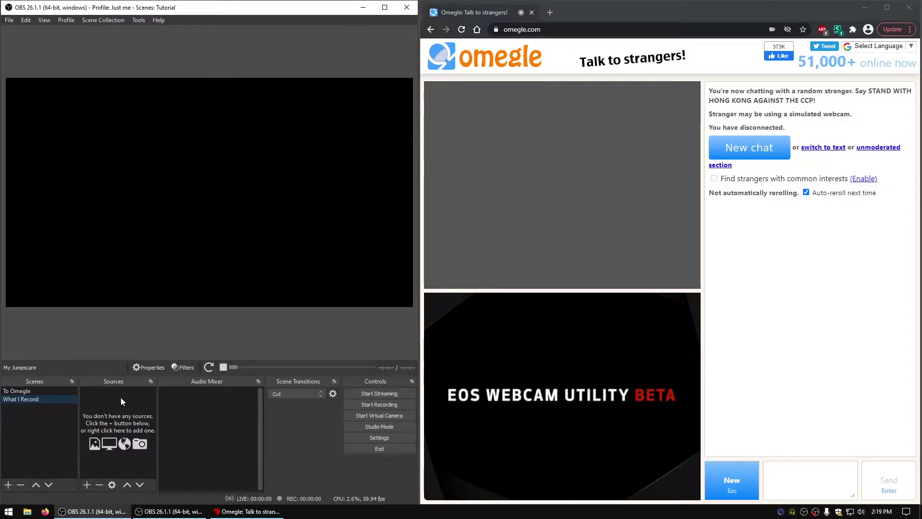
left_click(87, 484)
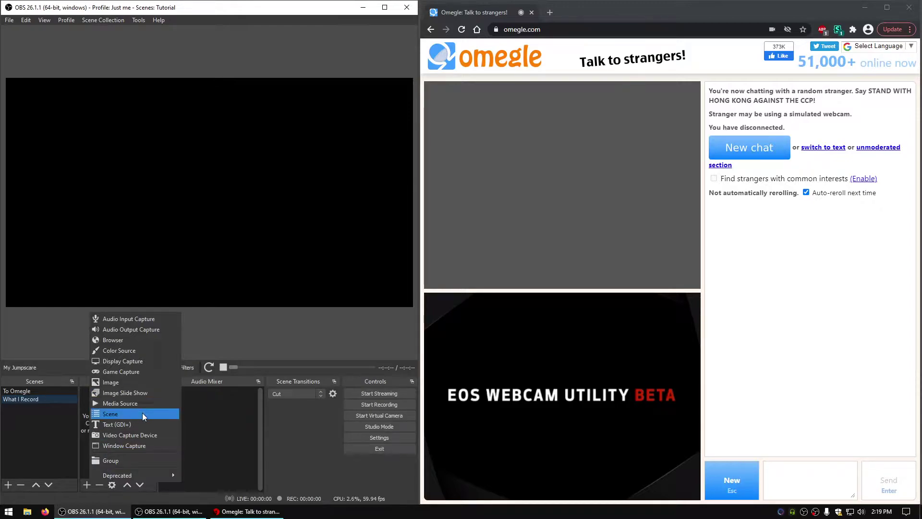
left_click(155, 413)
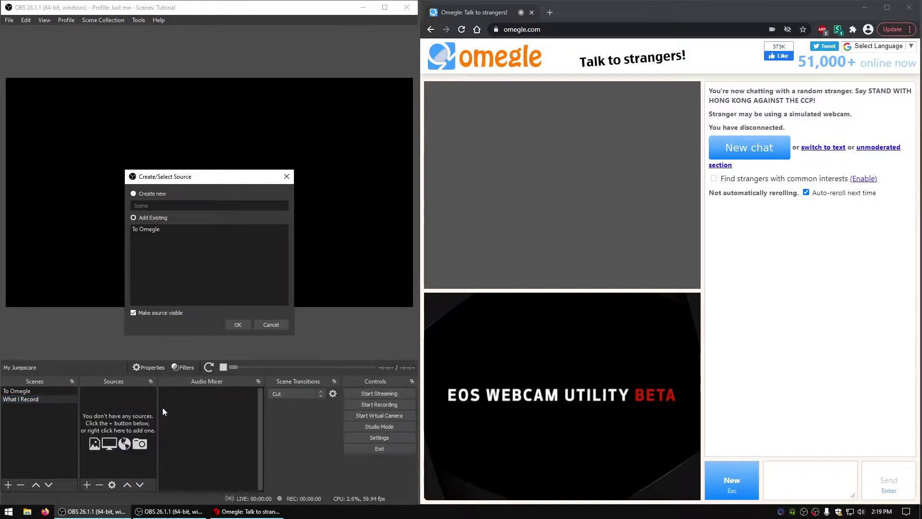
left_click(214, 232)
left_click(227, 323)
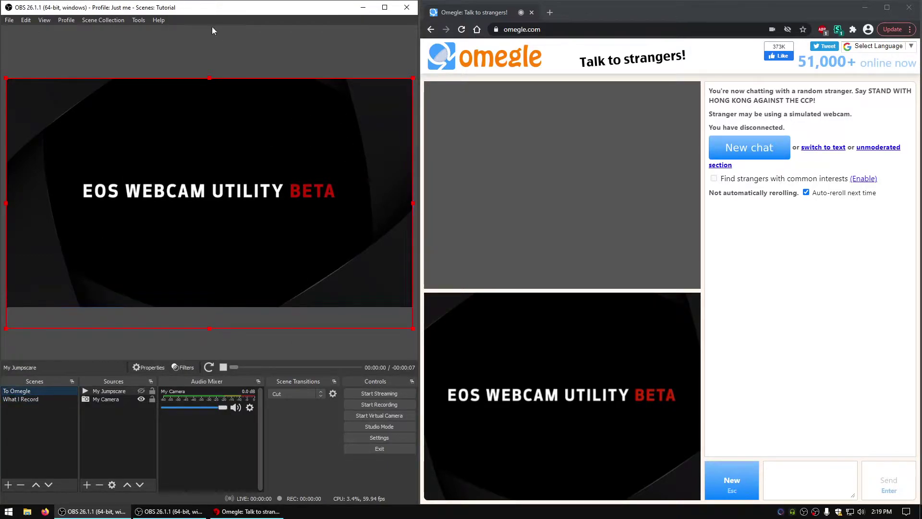
- Shrink the To Omegle feed into the top-left quarter of the What I Record canvas
left_click(43, 400)
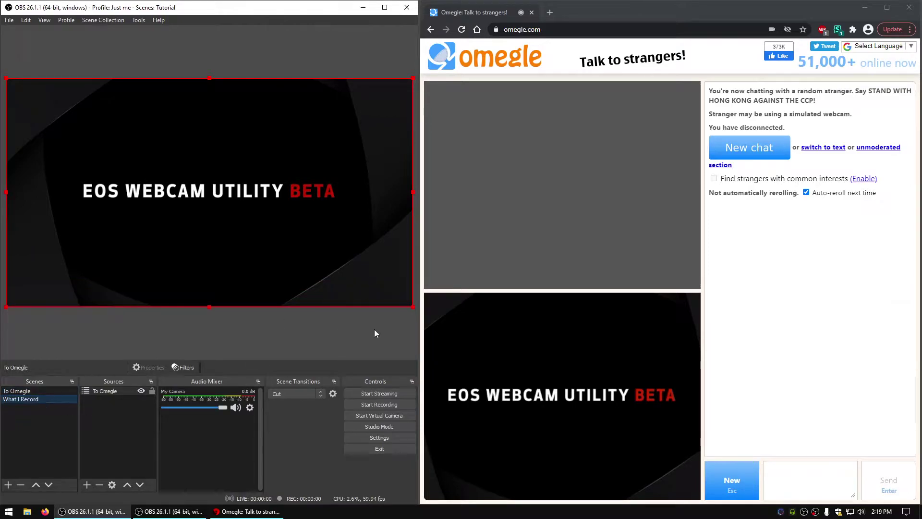
left_click_drag(413, 309, 195, 184)
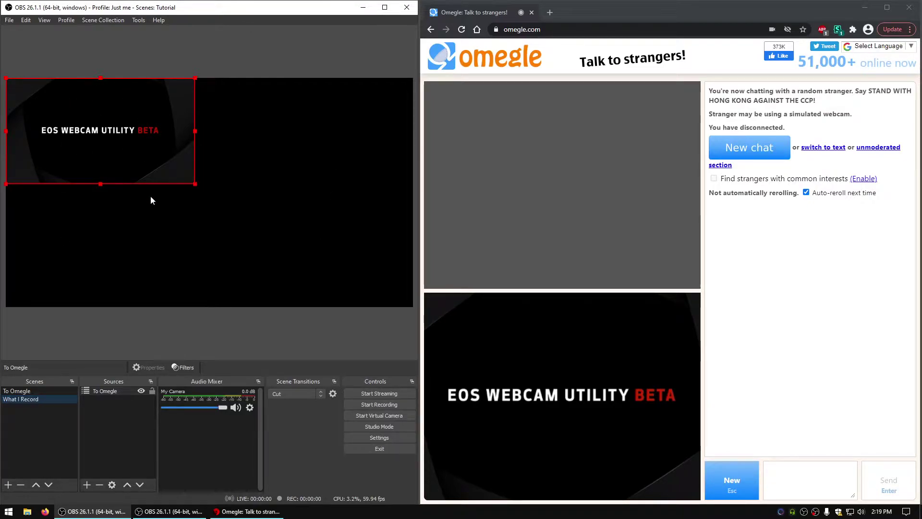
left_click(126, 261)
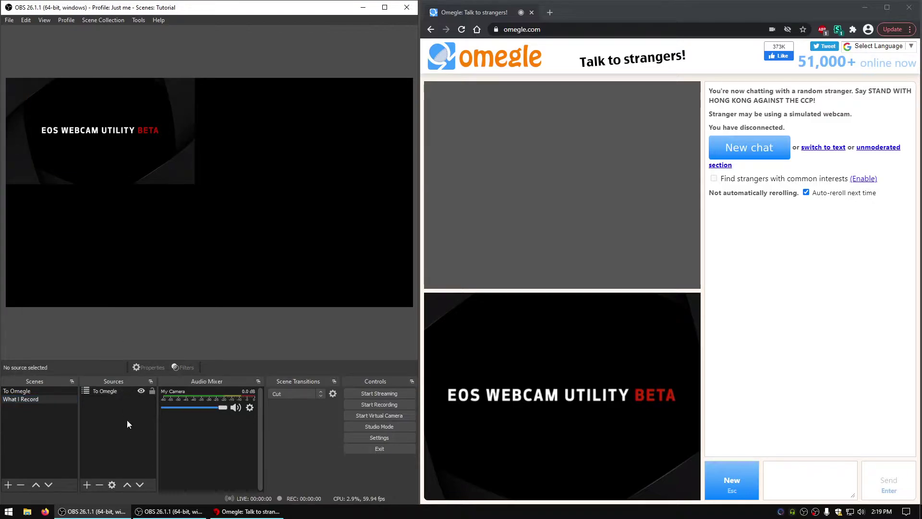
- Add a Window Capture source named 'From Omegle' capturing the Omegle Google Chrome window
left_click(89, 485)
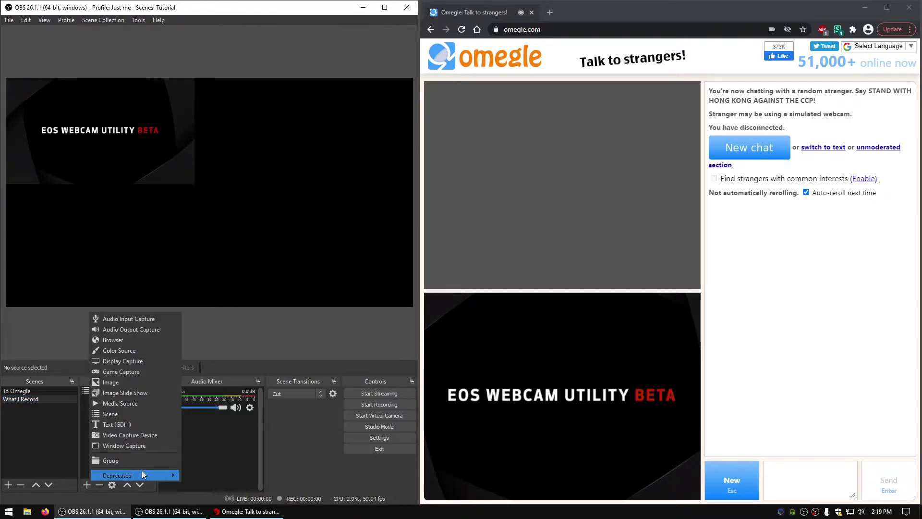
left_click(163, 445)
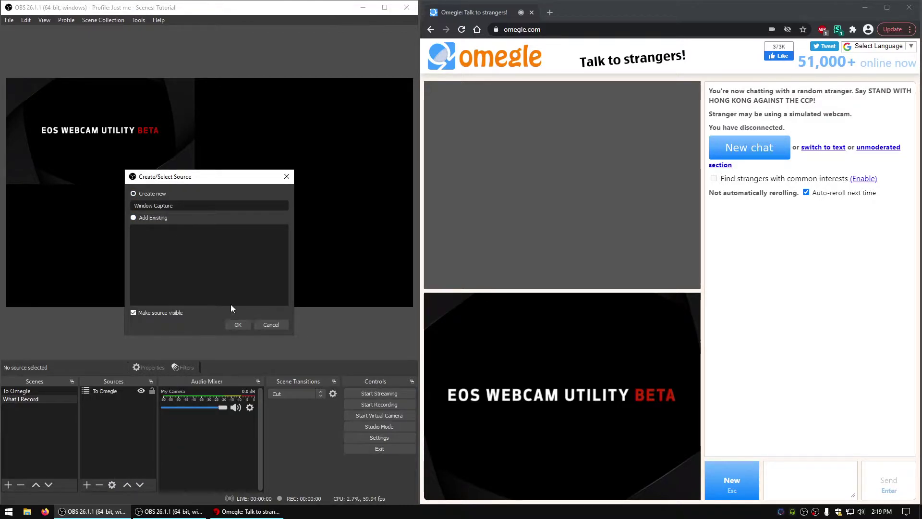
double_click(215, 204)
left_click(215, 205)
key("ctrl+a")
type("From Oemg")
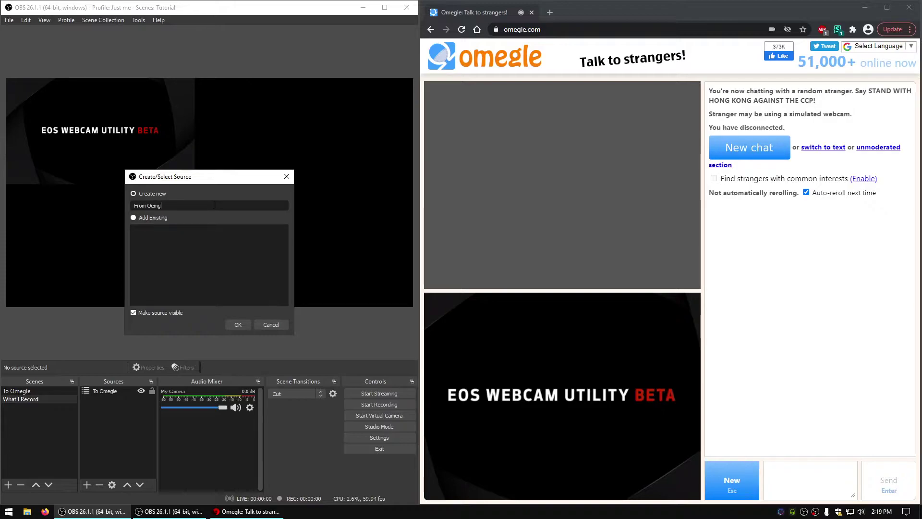
type("lemegle")
key("Return")
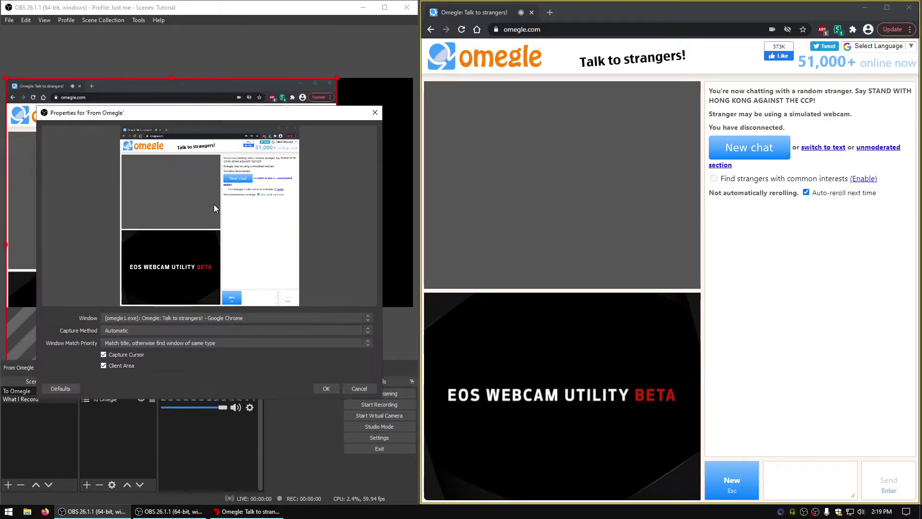
left_click(327, 390)
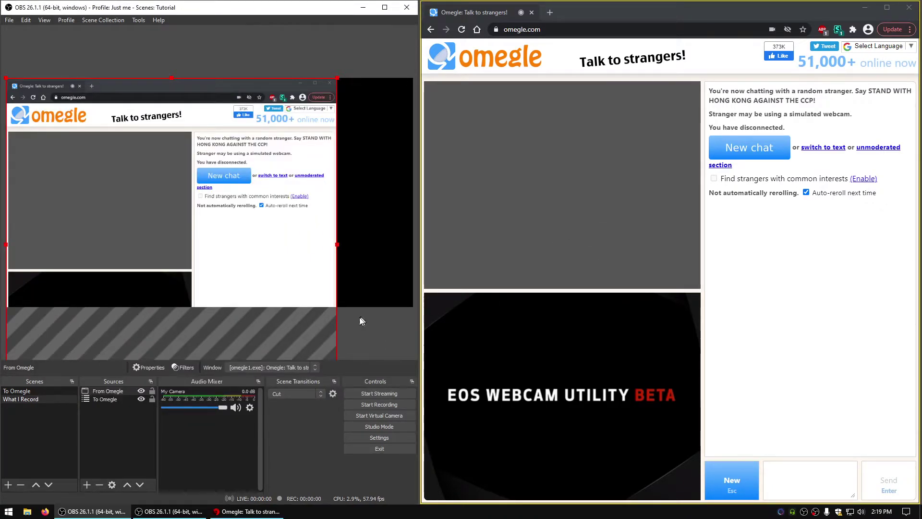
- Resize the From Omegle capture and move it into the right half of the canvas
left_click_drag(337, 78, 355, 67)
left_click_drag(377, 315, 377, 176)
left_click_drag(320, 134, 329, 200)
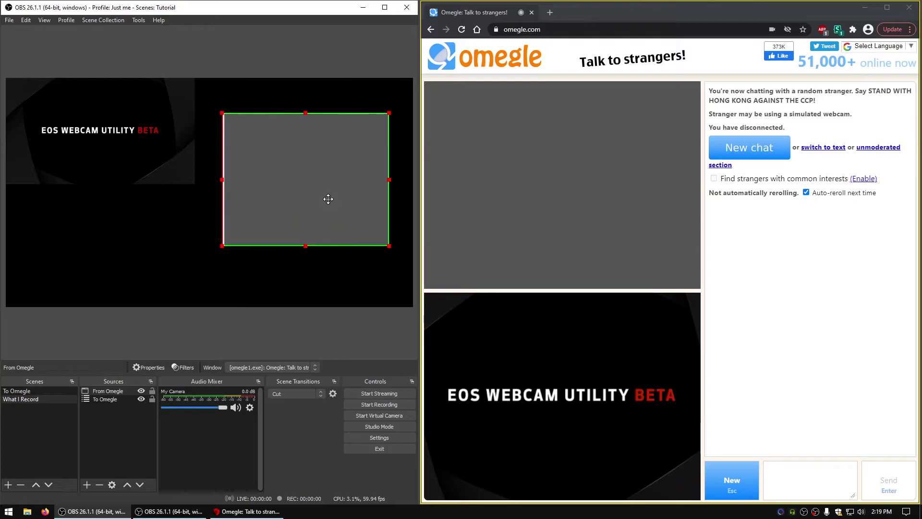
left_click_drag(272, 195, 294, 156)
left_click(244, 197)
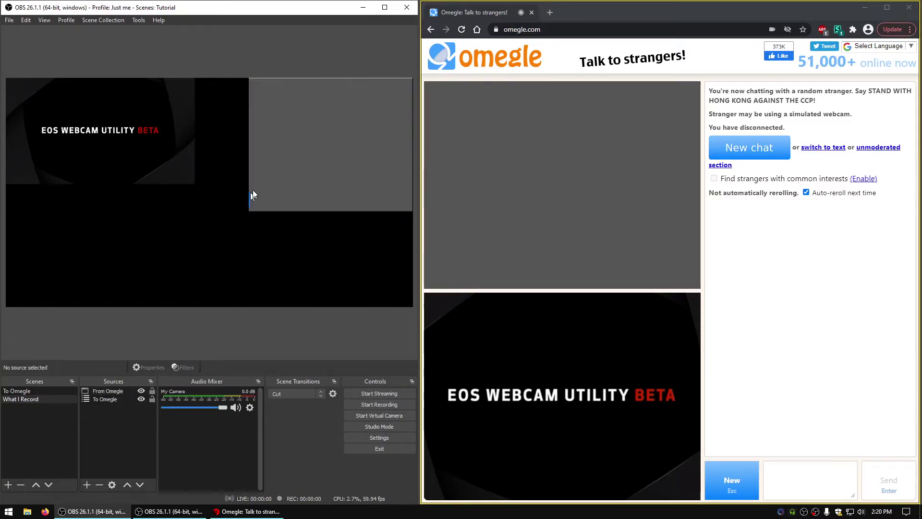
left_click_drag(330, 132, 311, 152)
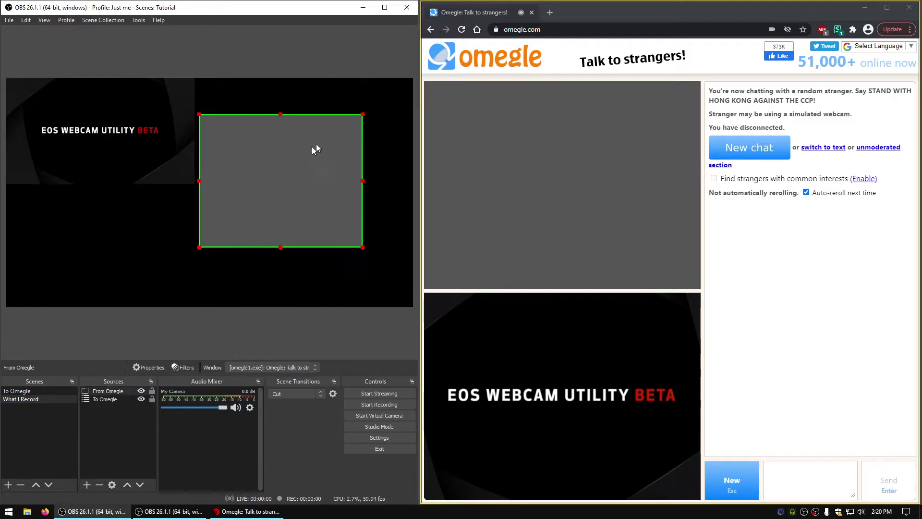
left_click_drag(281, 114, 279, 115)
left_click_drag(275, 178, 331, 163)
left_click(240, 216)
left_click(316, 175)
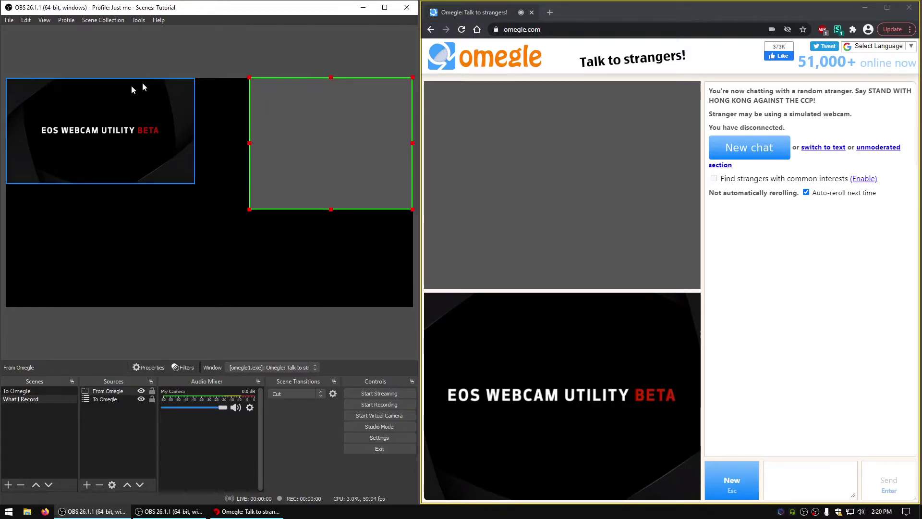
- Crop the webcam output's left and right sides and place it on the left
left_click_drag(119, 155, 135, 208)
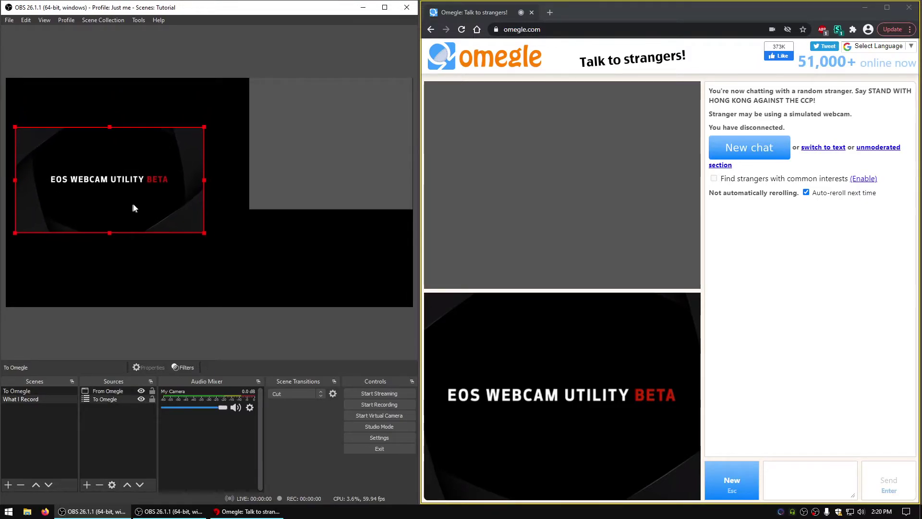
left_click_drag(203, 179, 163, 179)
left_click_drag(13, 182, 34, 181)
left_click_drag(91, 200, 64, 194)
left_click_drag(284, 154, 307, 188)
left_click(212, 163)
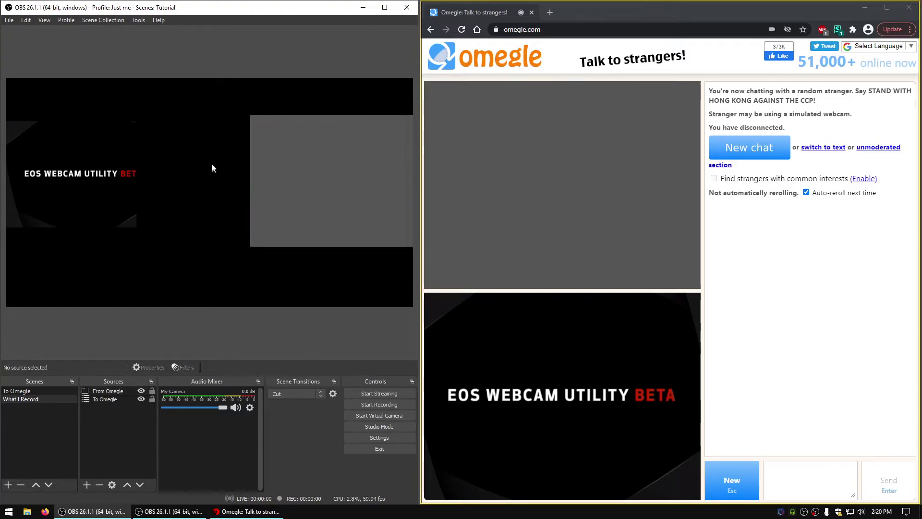
left_click(110, 188)
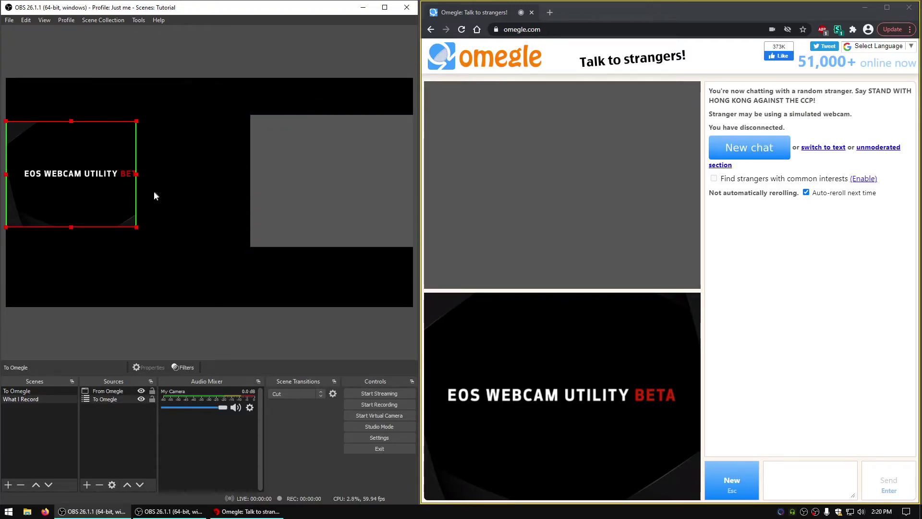
mouse_move(137, 228)
left_mouse_down()
mouse_move(177, 242)
mouse_move(159, 226)
mouse_move(128, 221)
mouse_move(123, 229)
mouse_move(139, 225)
left_mouse_up()
- Nudge the Omegle capture left and uncrop the webcam's right side so BETA shows fully
left_click(326, 198)
left_click_drag(327, 199, 308, 202)
left_click(216, 117)
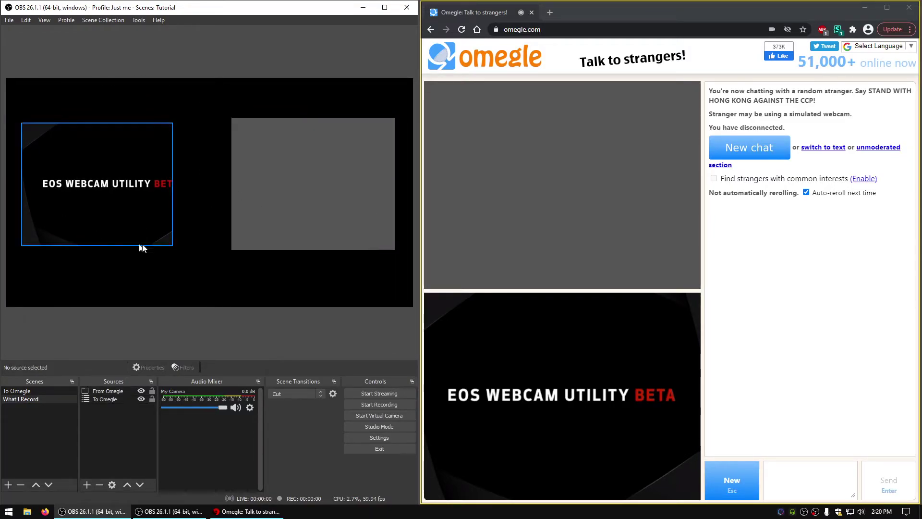
left_click(135, 184)
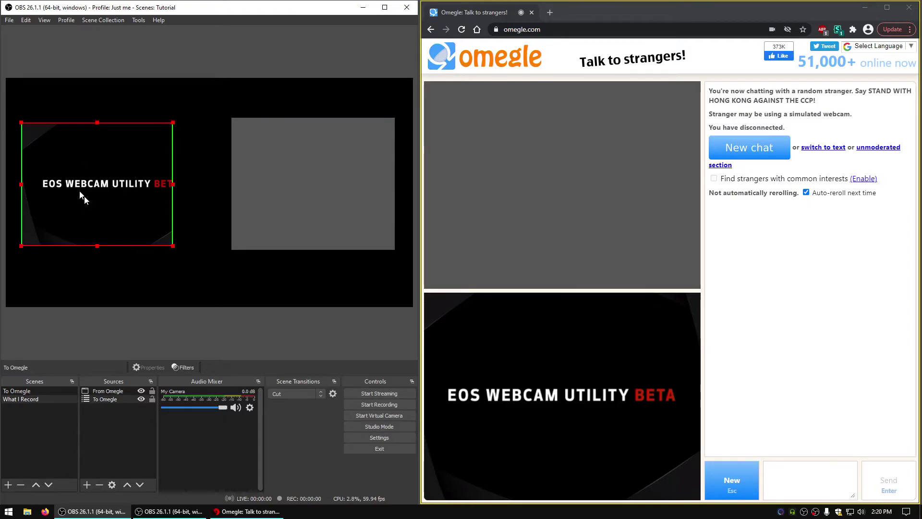
left_click(386, 192)
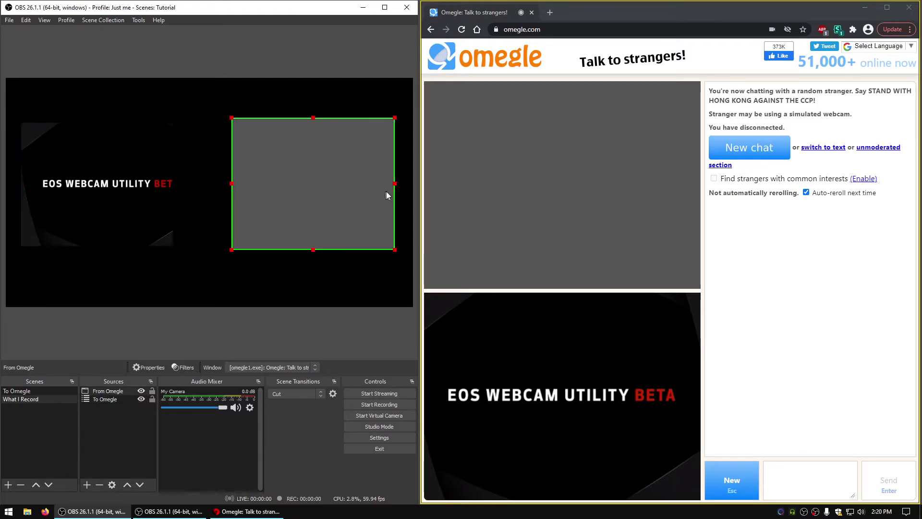
left_click(129, 211)
left_click_drag(172, 245, 196, 246)
left_click(248, 275)
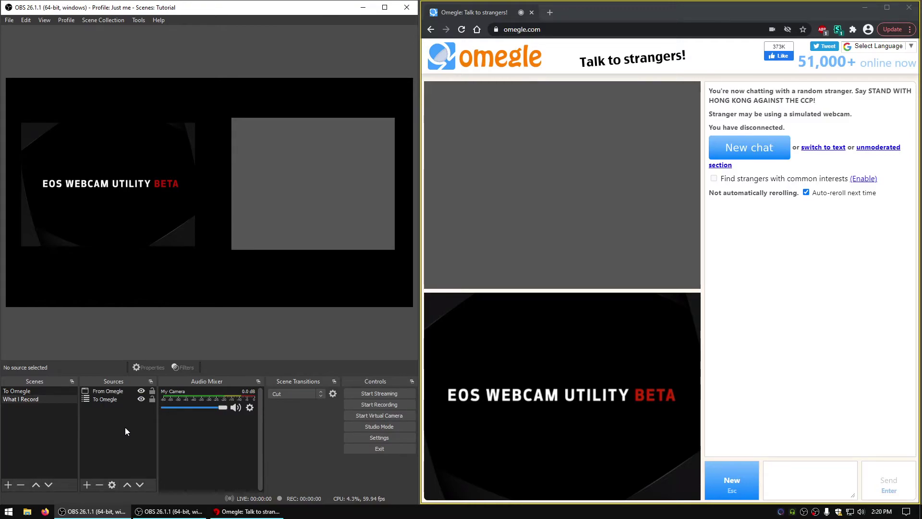
- Test the My Jumpscare toggle in To Omegle, then enable Studio Mode from What I Record
left_click(53, 391)
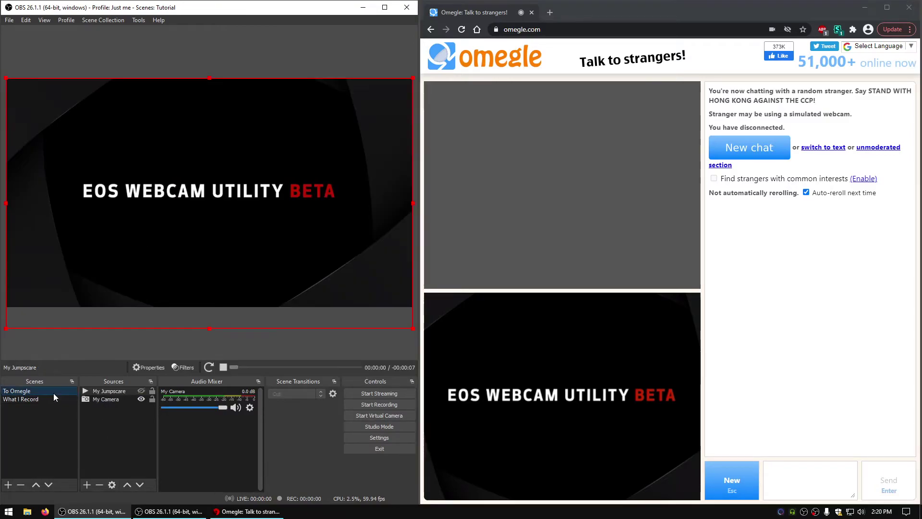
left_click(142, 391)
left_click(141, 391)
left_click(47, 398)
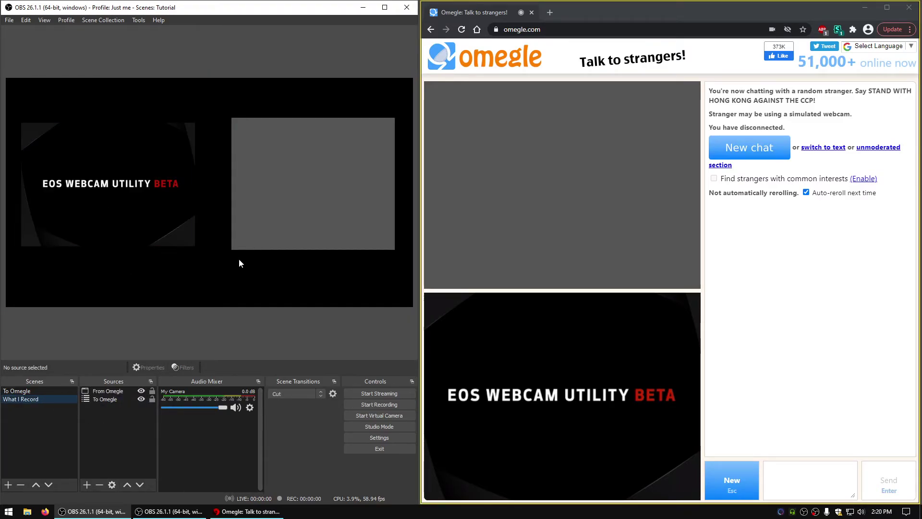
left_click(402, 428)
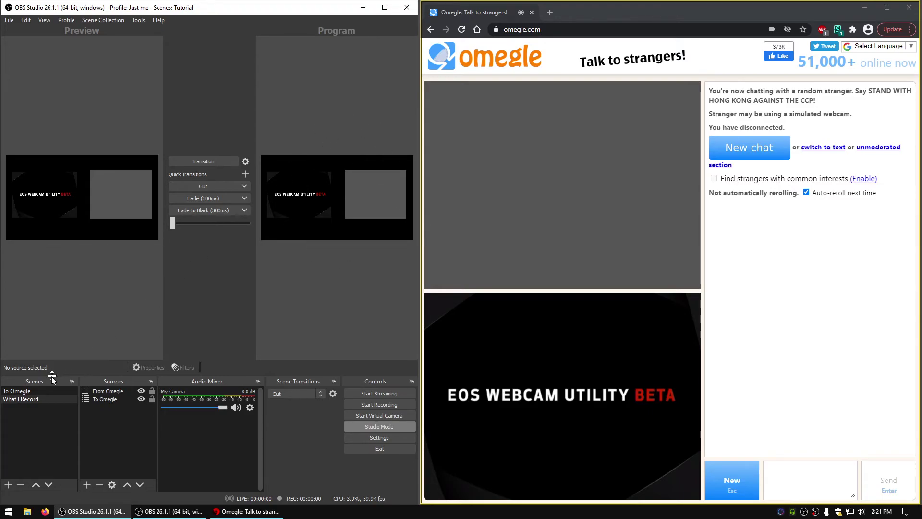
- Preview To Omegle in Studio Mode, then show and hide My Jumpscare to fire the scare
left_click(43, 390)
left_click(44, 398)
left_click(43, 391)
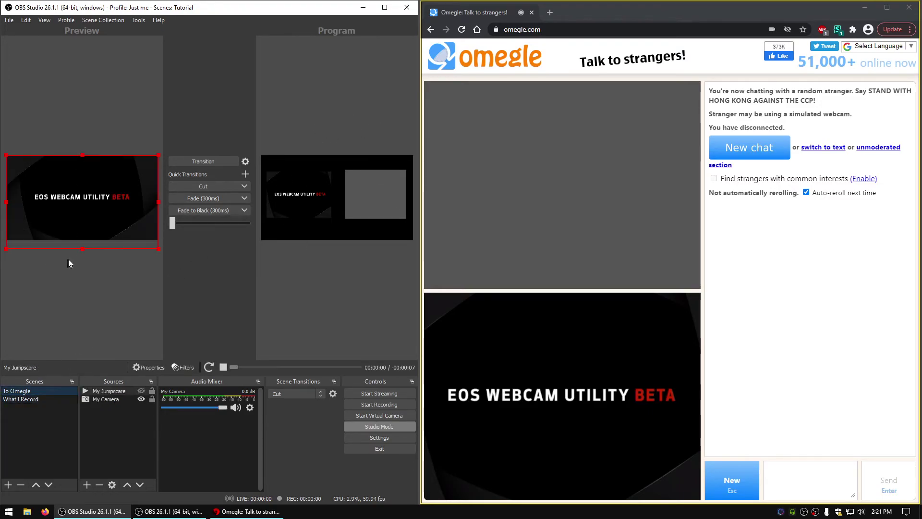
left_click(52, 399)
left_click(49, 390)
left_click(141, 391)
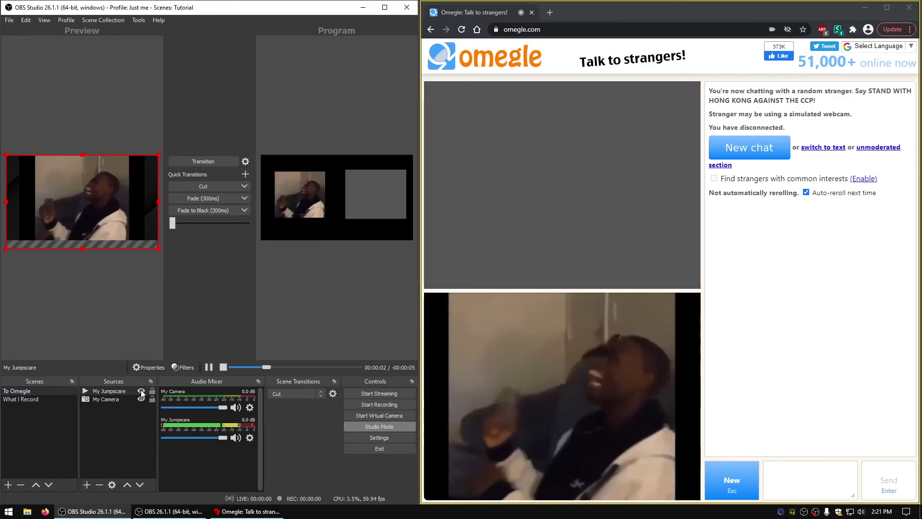
left_click(141, 391)
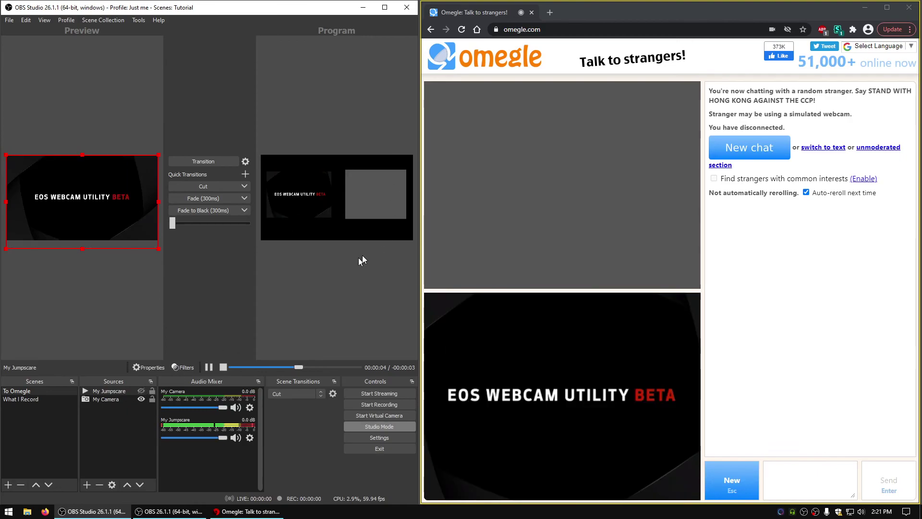